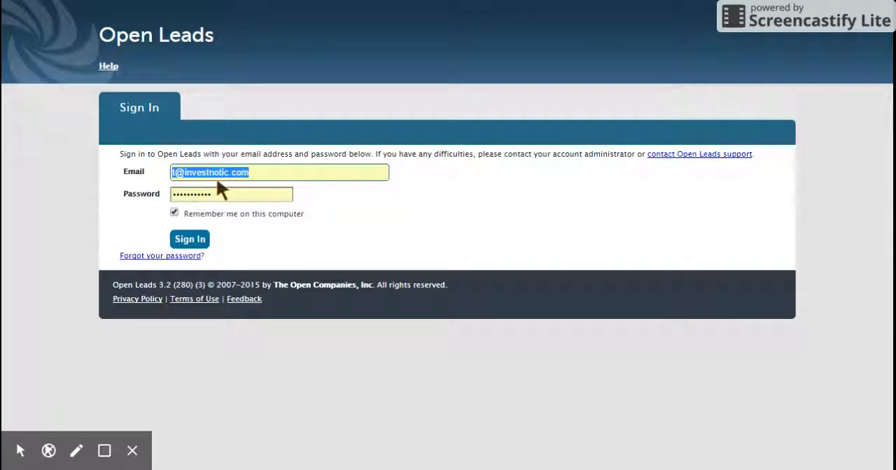
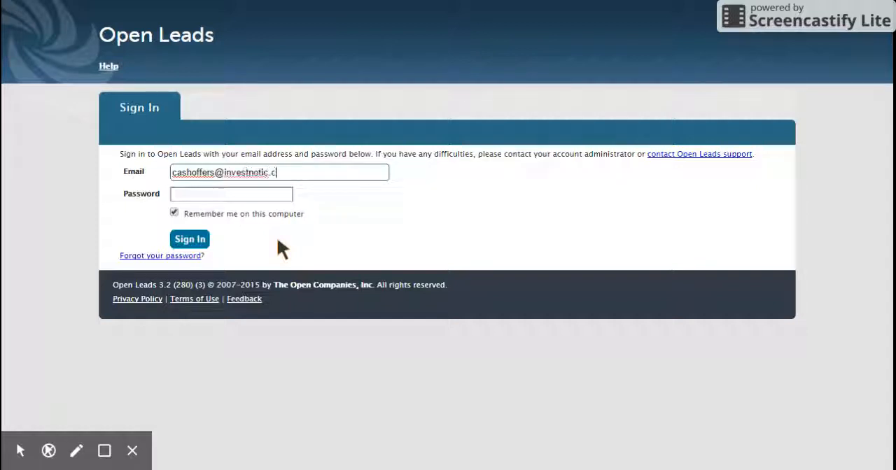
Step: Sign in to Open Leads with the account's email and password, toggling the option to remember the login on this computer
click(258, 196)
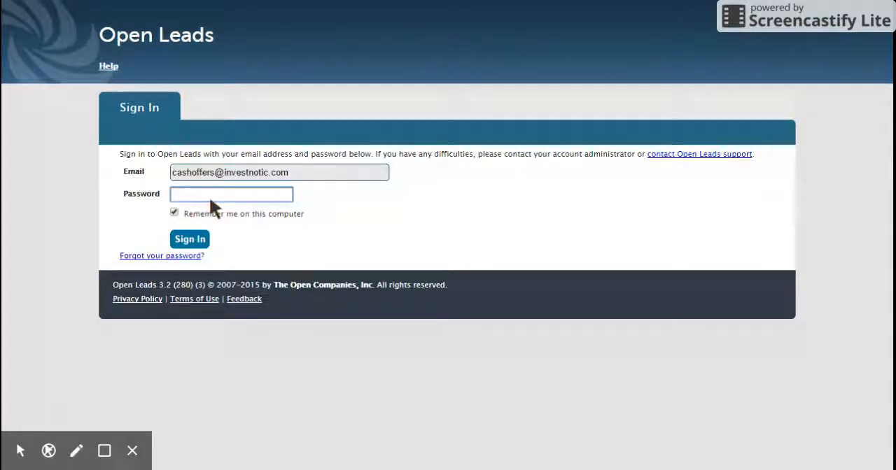
text(******)
click(174, 212)
click(188, 240)
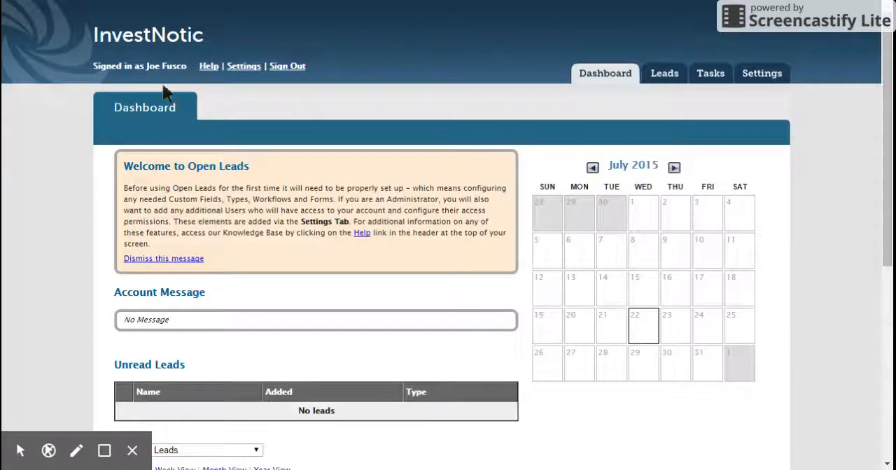
Step: Dismiss the Welcome to Open Leads message on the dashboard
drag(147, 67, 186, 74)
click(299, 99)
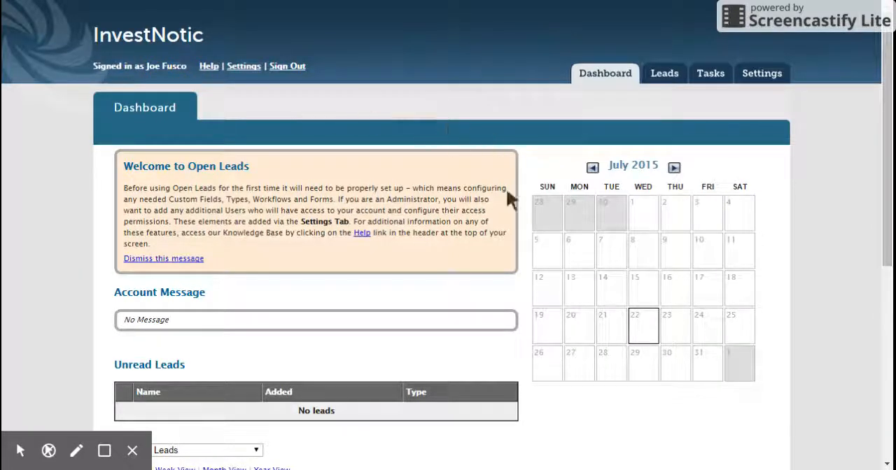
triple_click(190, 261)
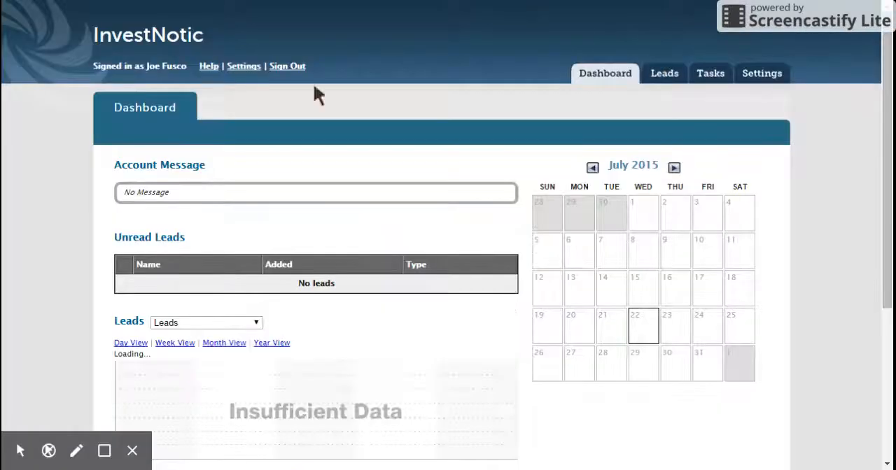
Step: Review the dashboard's lead charts and read through the Real Estate Acquisition Manager job page on the InvestNotic website
drag(887, 127, 887, 161)
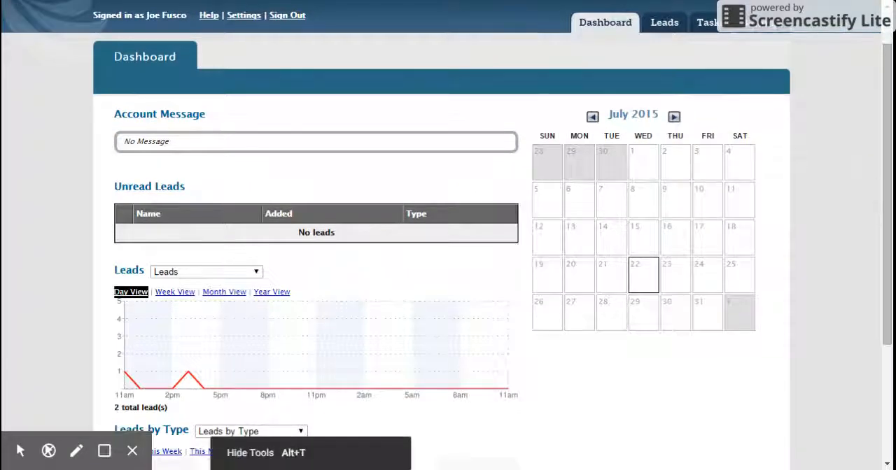
click(132, 451)
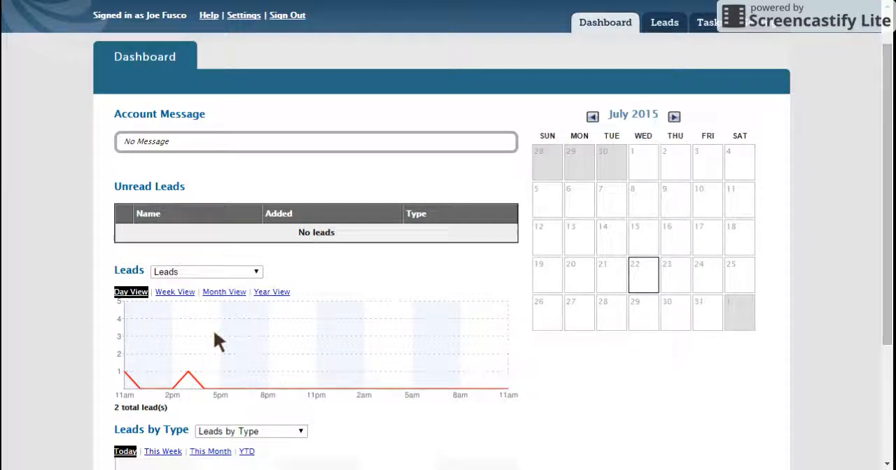
mouse_move(884, 195)
mouse_down()
mouse_move(883, 181)
mouse_move(888, 191)
mouse_up()
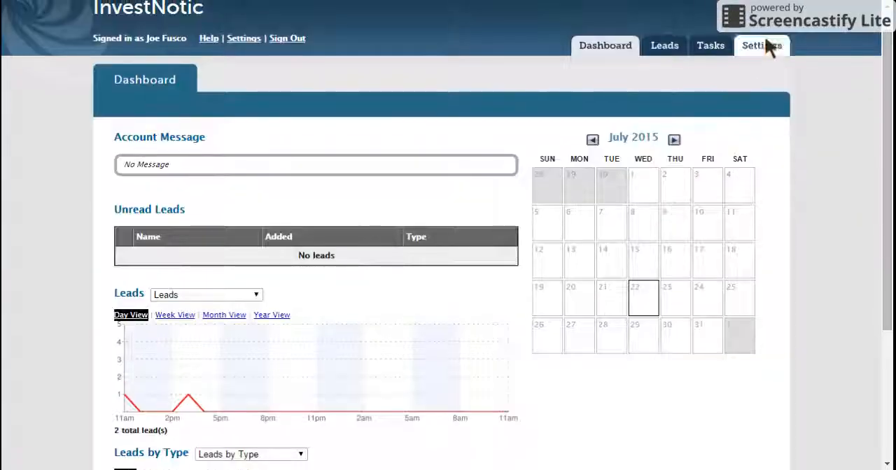
mouse_move(888, 142)
mouse_down()
mouse_move(887, 240)
mouse_move(888, 130)
mouse_up()
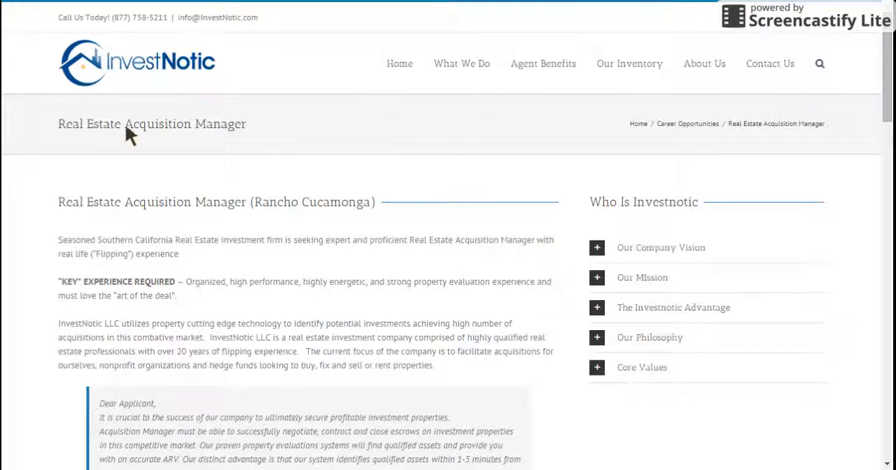
drag(888, 84, 887, 365)
click(318, 342)
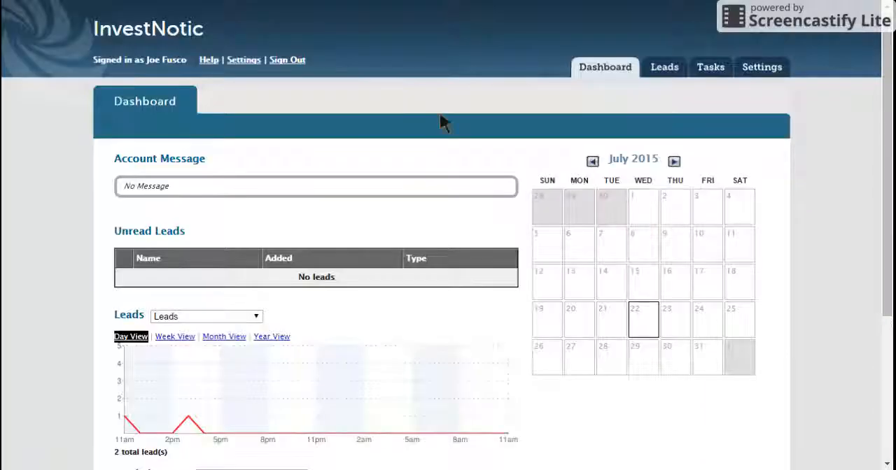
Step: Open the list of all leads and show its filter options
click(667, 70)
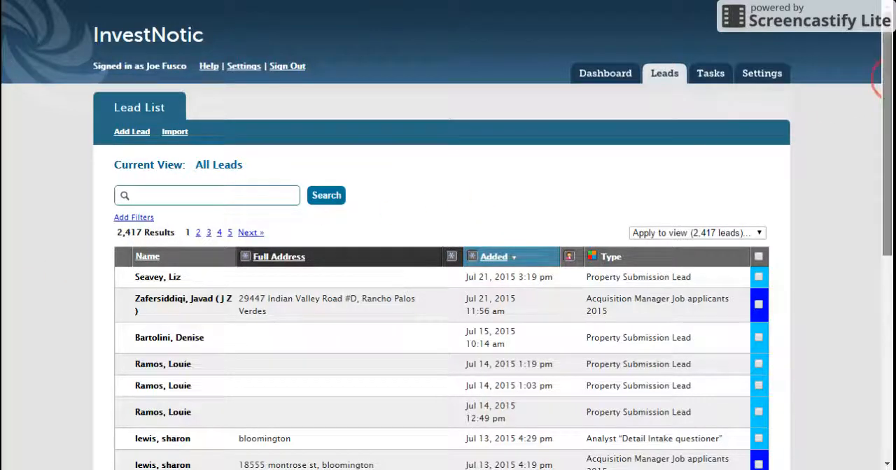
mouse_move(880, 89)
mouse_down()
mouse_move(880, 152)
mouse_move(887, 93)
mouse_up()
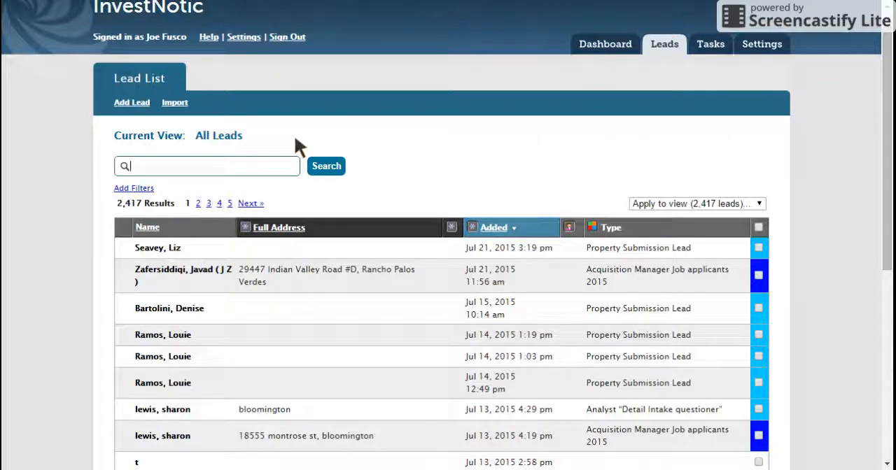
click(135, 187)
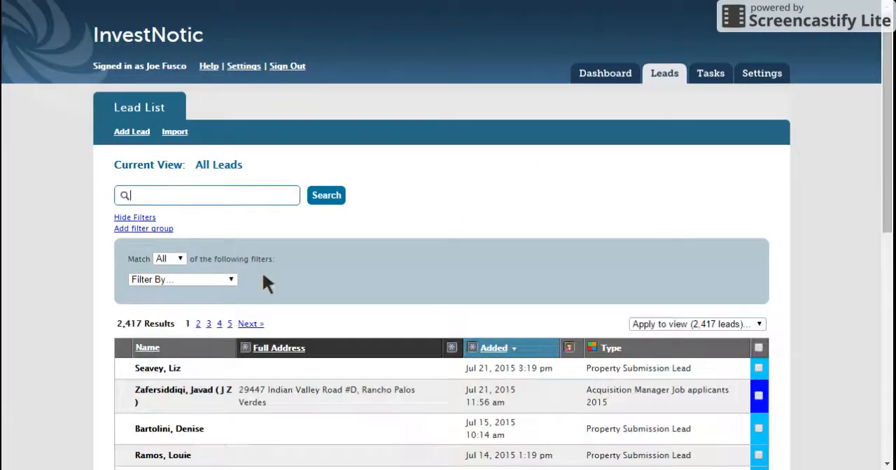
click(227, 277)
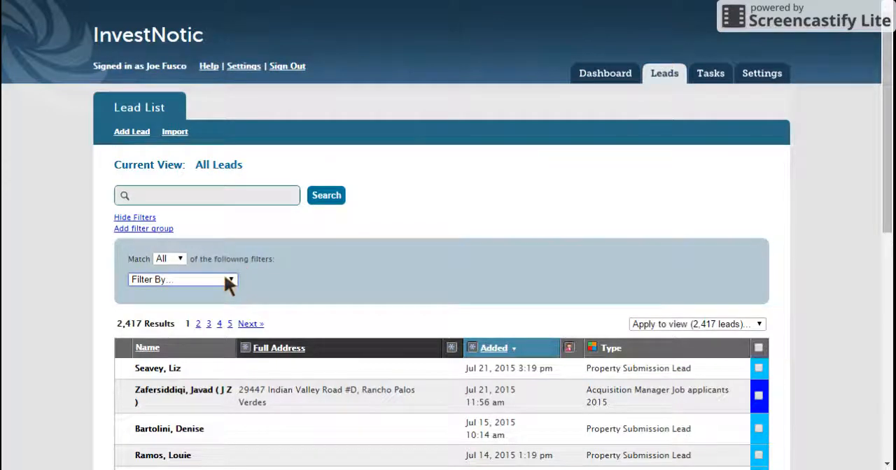
double_click(425, 237)
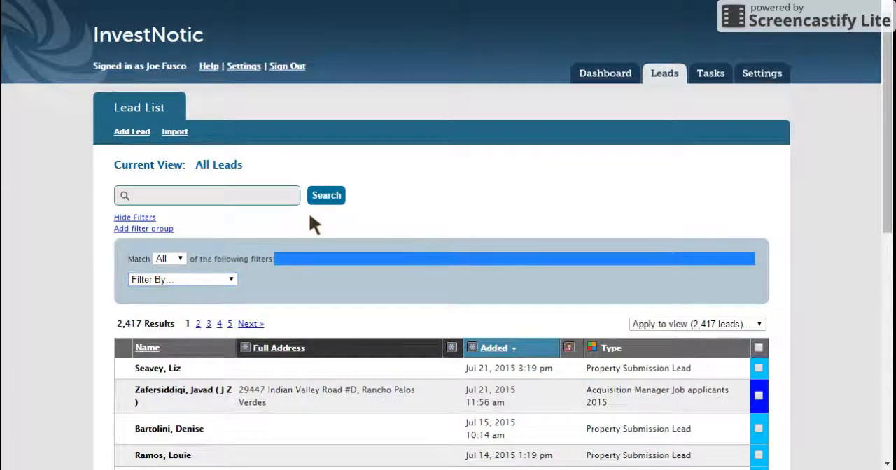
click(213, 220)
drag(268, 324, 243, 326)
click(245, 330)
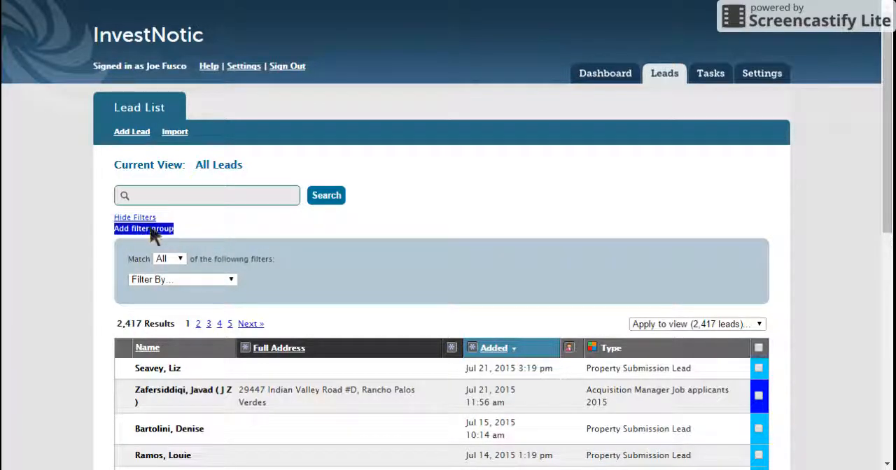
Step: Filter the leads by Type, is type, Acquisition Manager Job applicants 2015, and save the filter
click(199, 278)
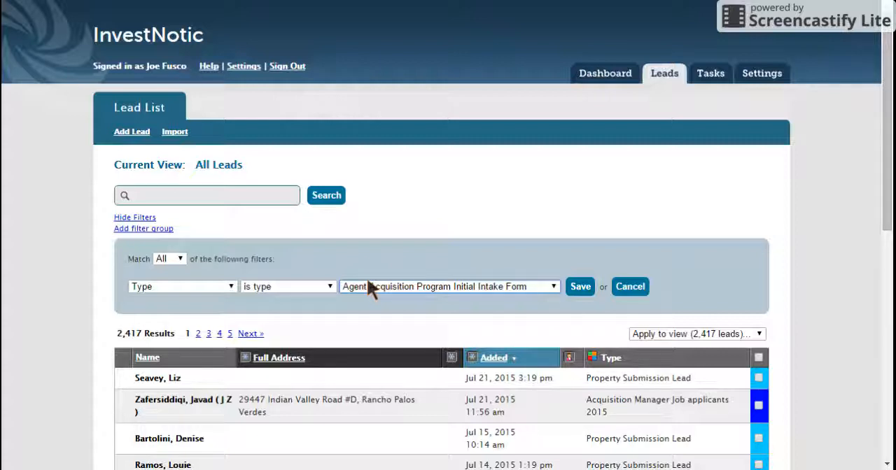
key(Down)
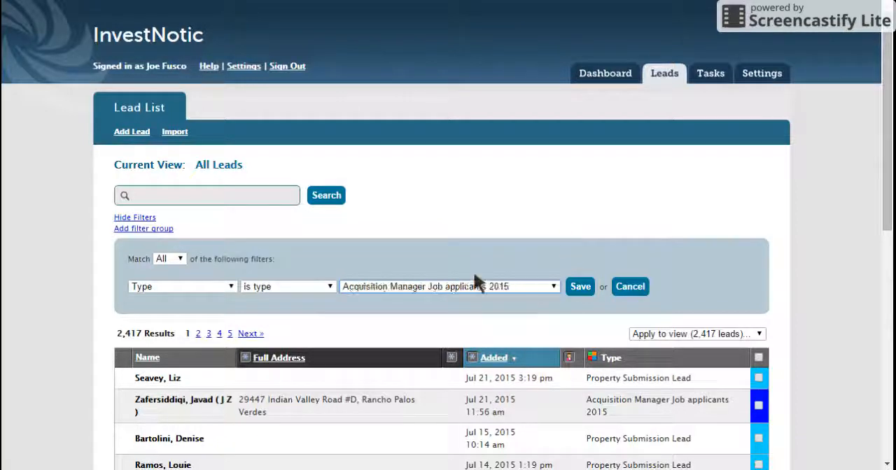
click(581, 287)
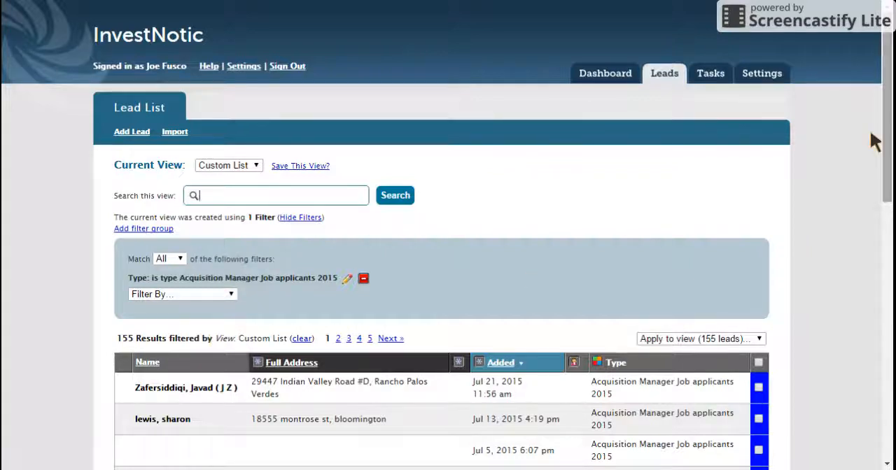
Step: Open the lead detail of the most recently added applicant, dated Jul 21, 2015, from the filtered list
drag(887, 95, 887, 170)
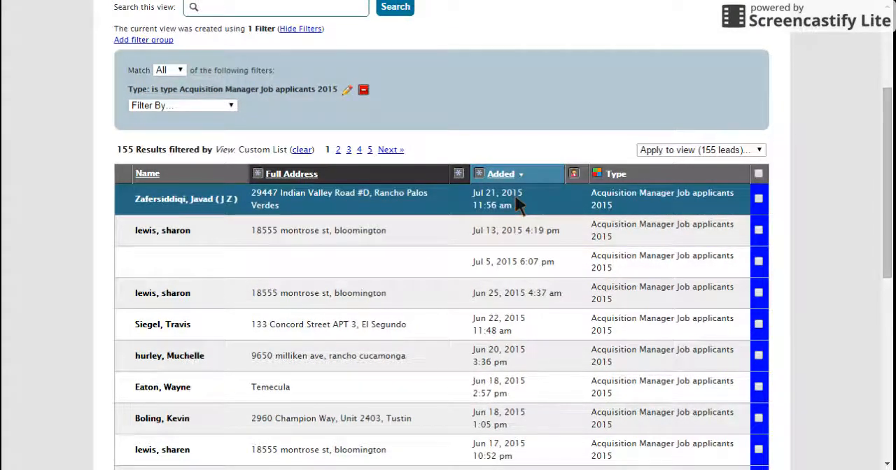
drag(887, 193, 874, 140)
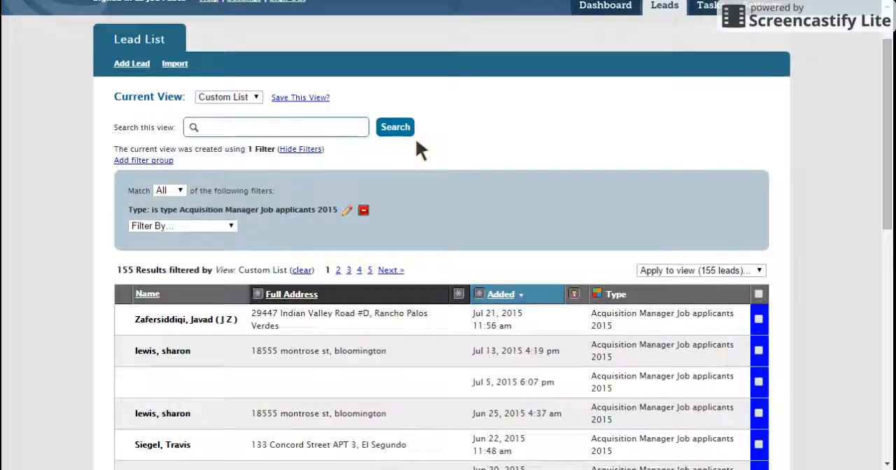
click(172, 325)
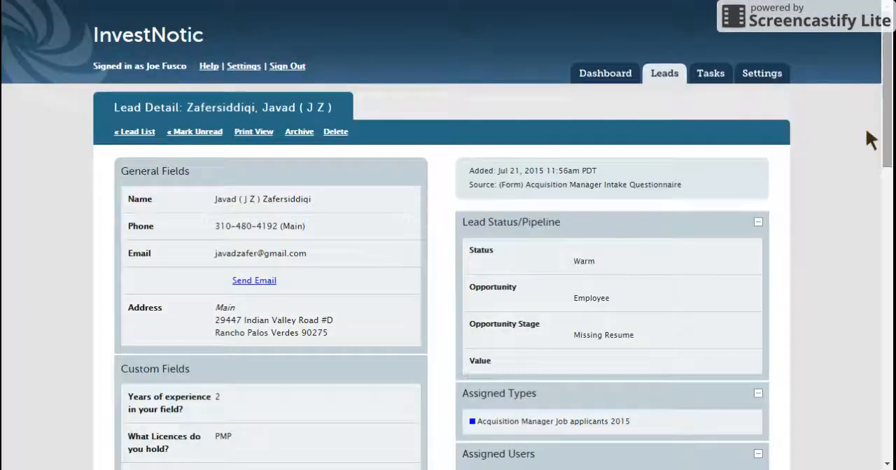
Step: Review the applicant's general details, questionnaire answers in the custom fields, tasks and history
click(885, 94)
scroll(883, 94, down, 12)
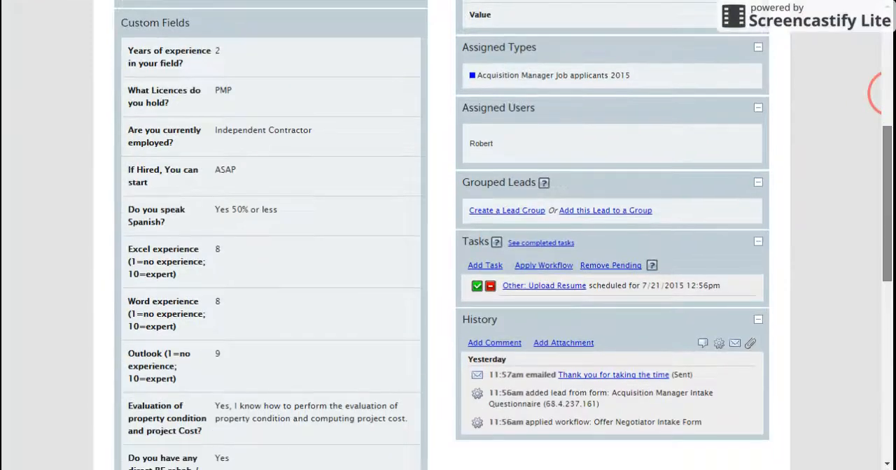
scroll(883, 94, up, 12)
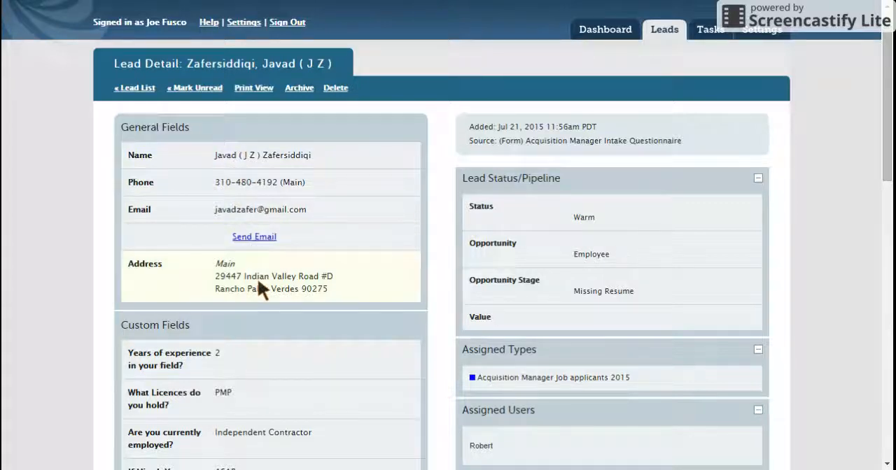
drag(887, 128, 887, 231)
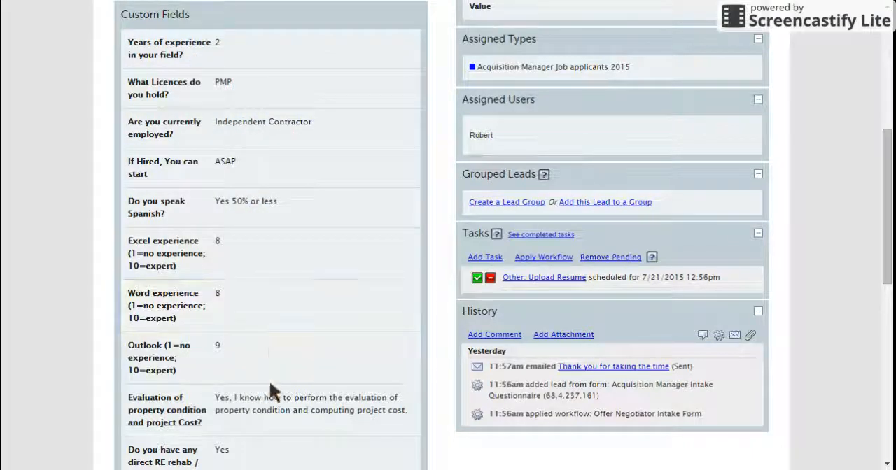
drag(887, 187, 874, 237)
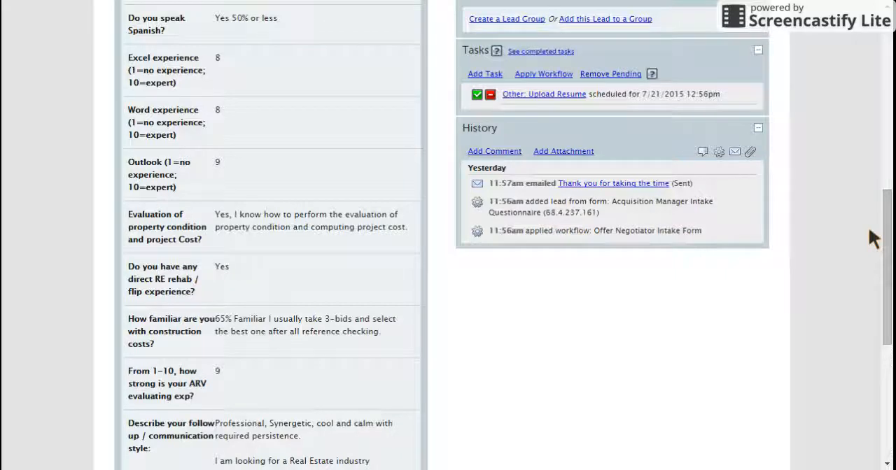
triple_click(593, 149)
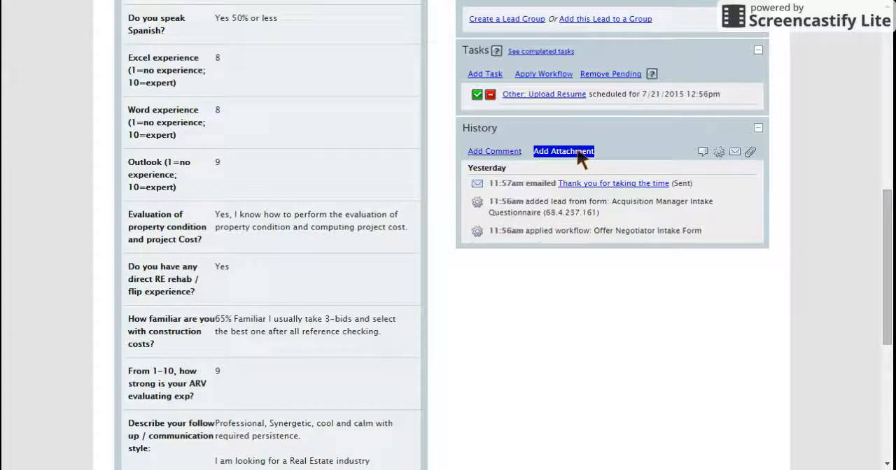
click(578, 160)
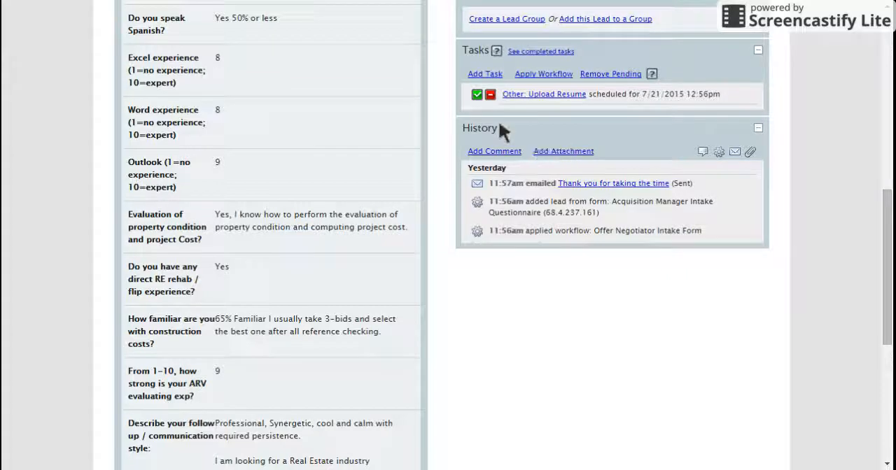
triple_click(578, 157)
click(575, 161)
click(497, 166)
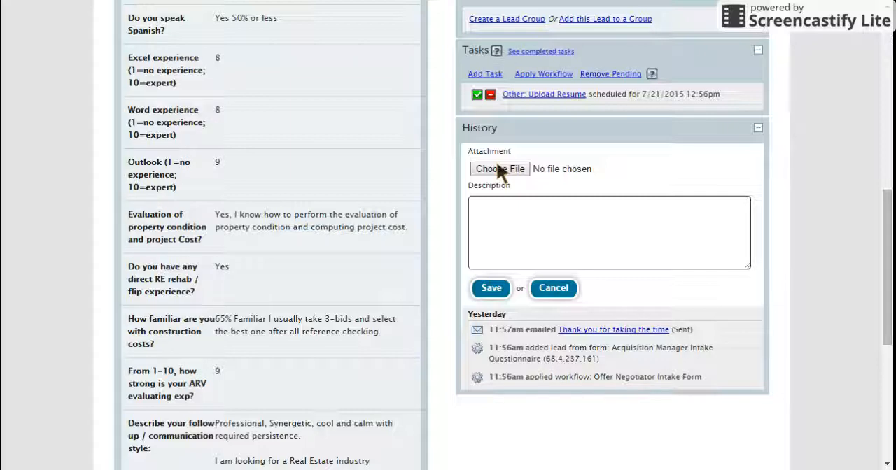
click(562, 293)
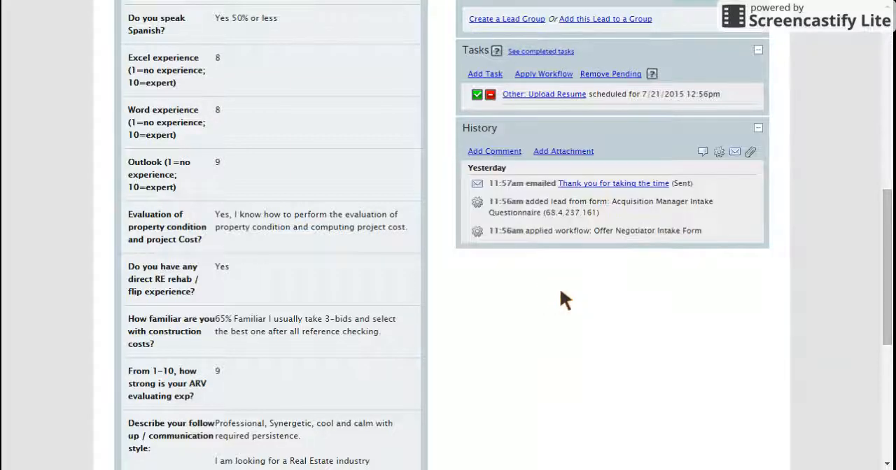
double_click(601, 184)
click(490, 225)
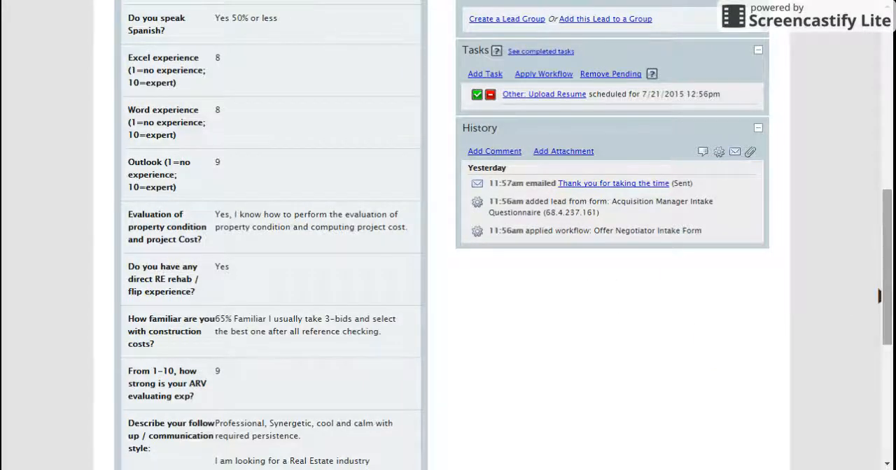
scroll(881, 276, up, 5)
scroll(881, 277, up, 3)
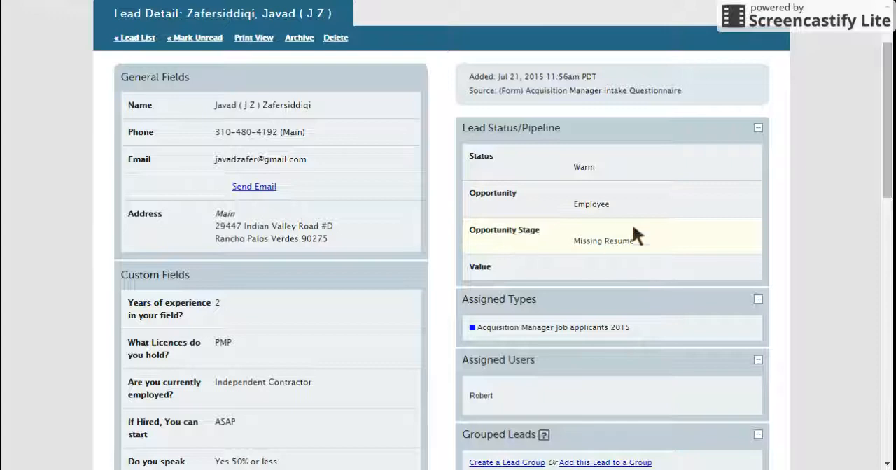
click(669, 236)
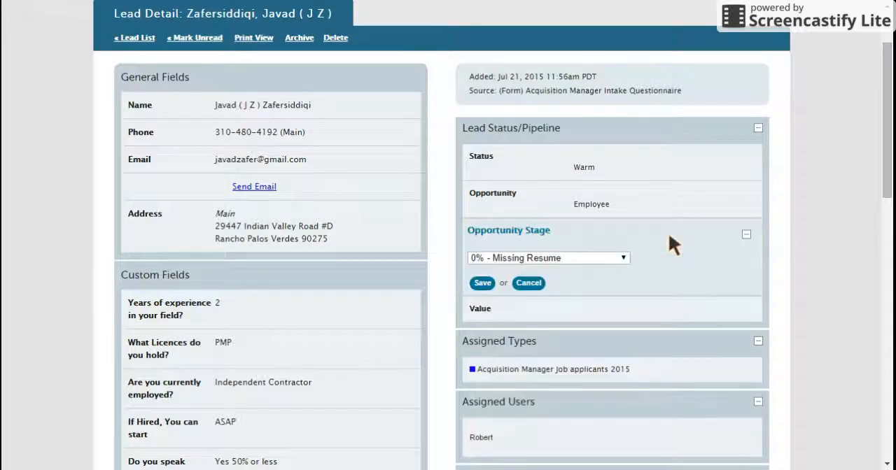
click(621, 257)
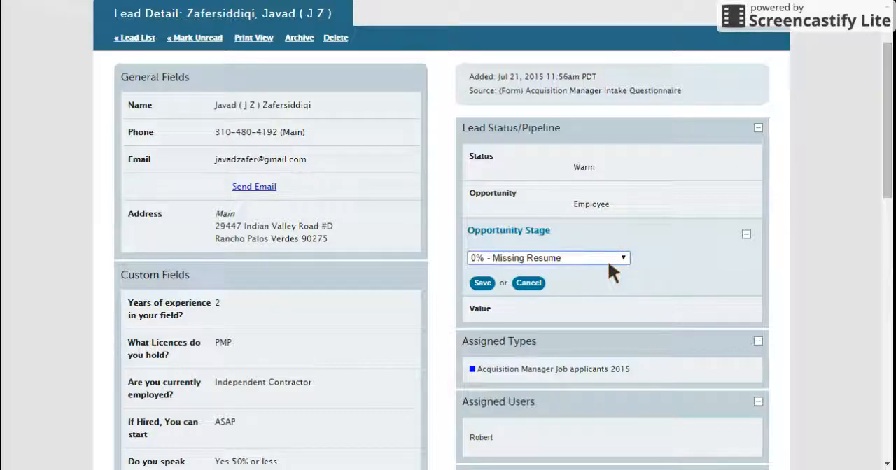
click(539, 287)
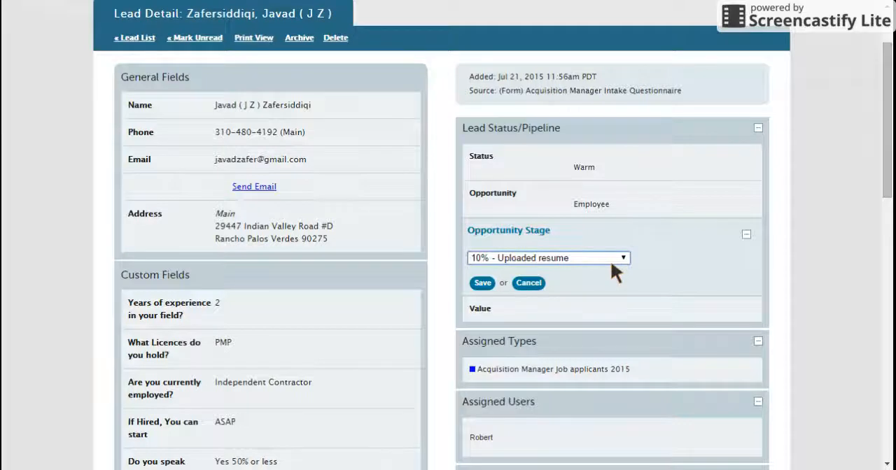
click(539, 299)
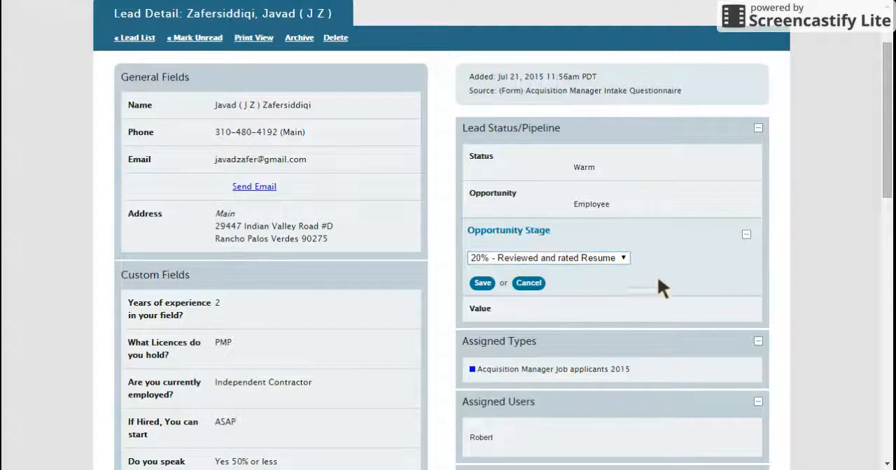
click(529, 283)
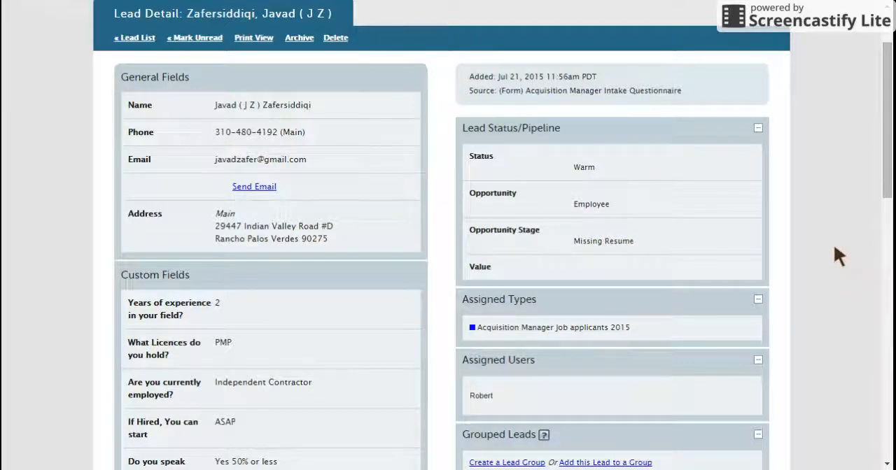
Step: Attach the custom field Experience Related to Position 1-10 to the applicant's lead record
drag(462, 127, 608, 140)
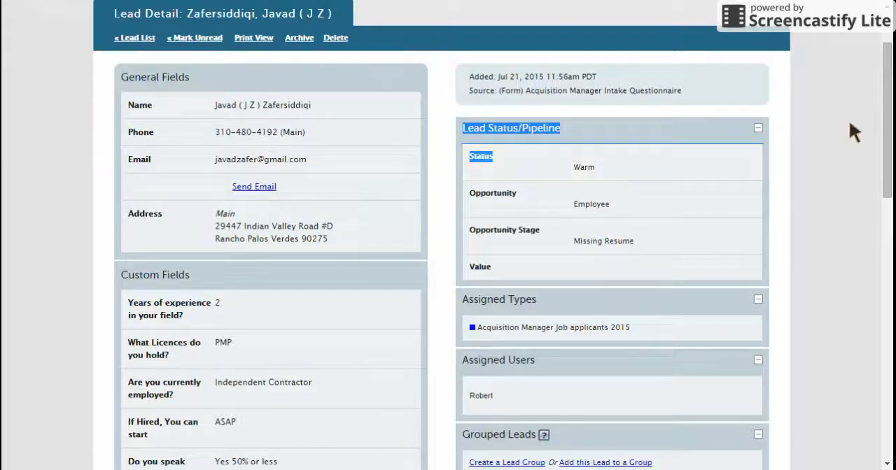
drag(883, 115, 883, 378)
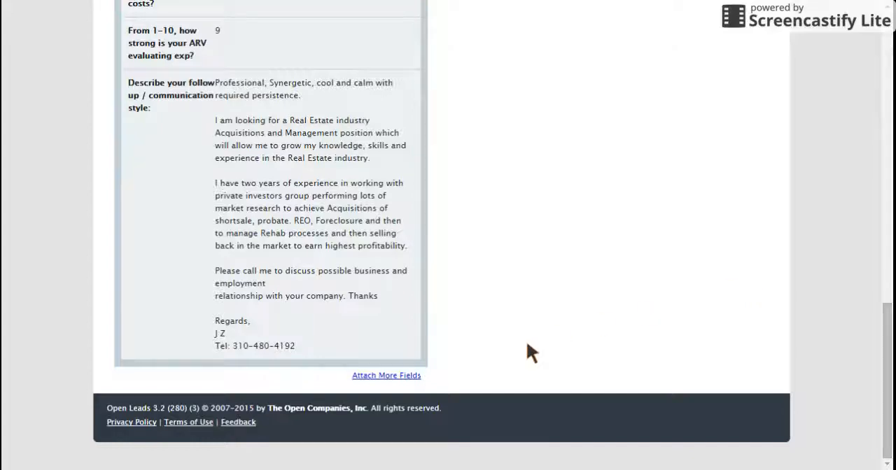
drag(884, 366, 884, 75)
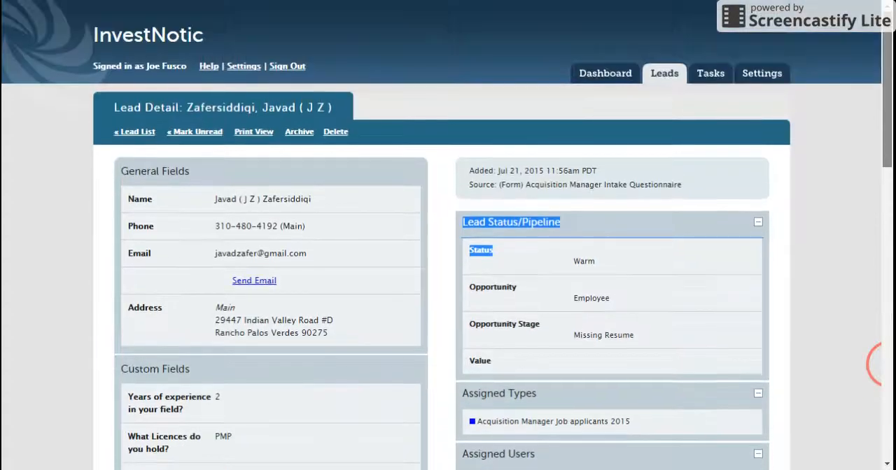
click(883, 364)
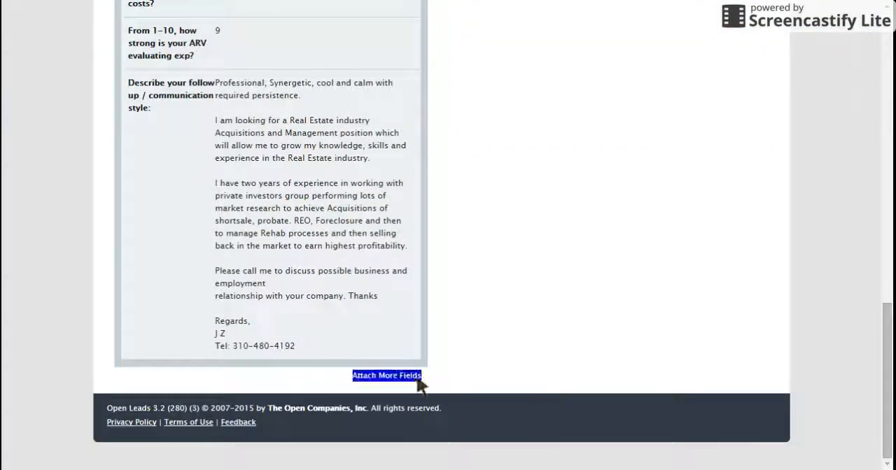
click(400, 375)
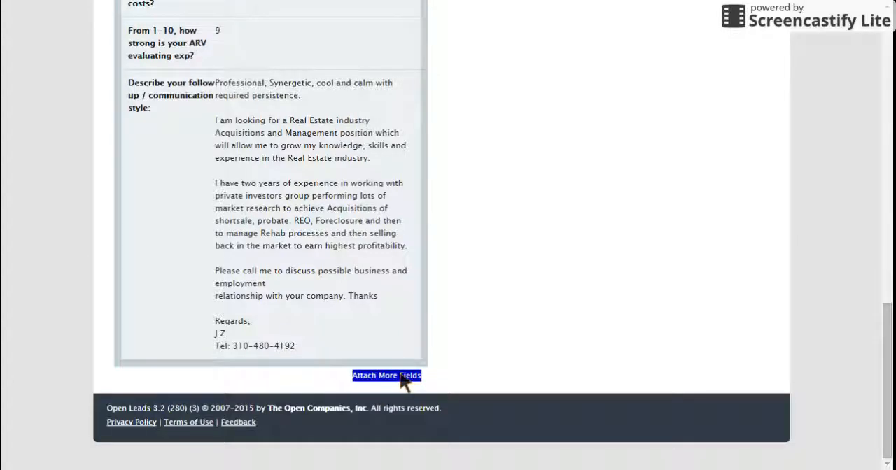
click(404, 378)
click(405, 376)
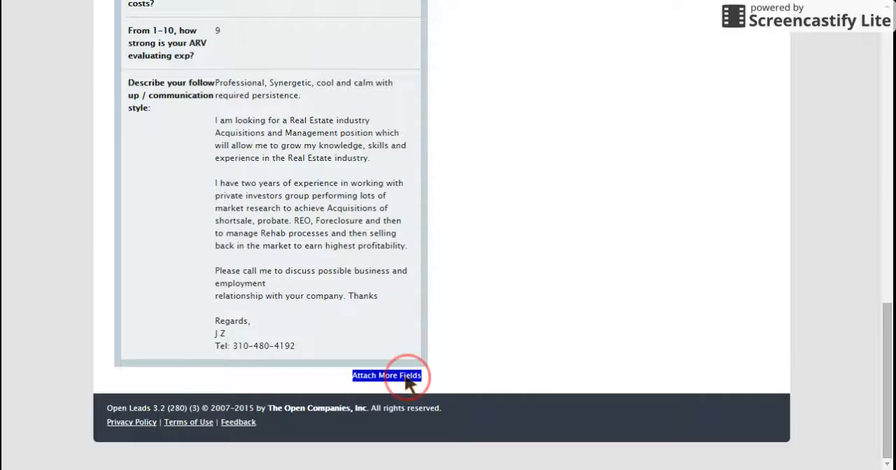
drag(886, 214, 886, 301)
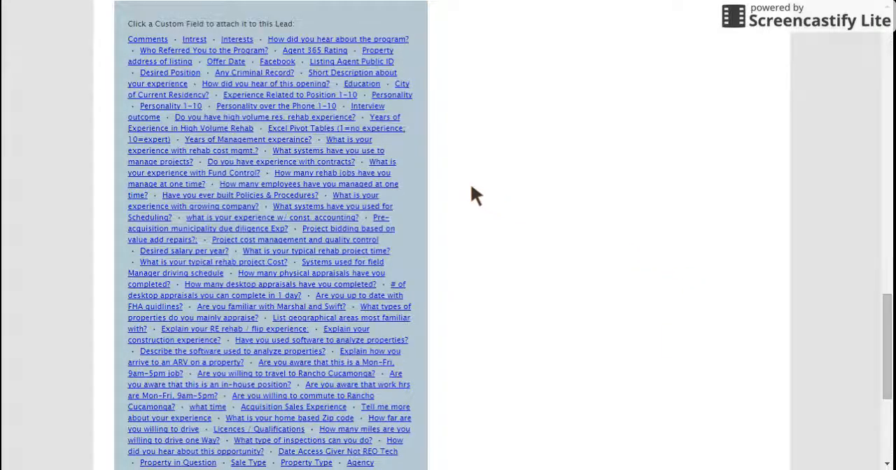
click(282, 99)
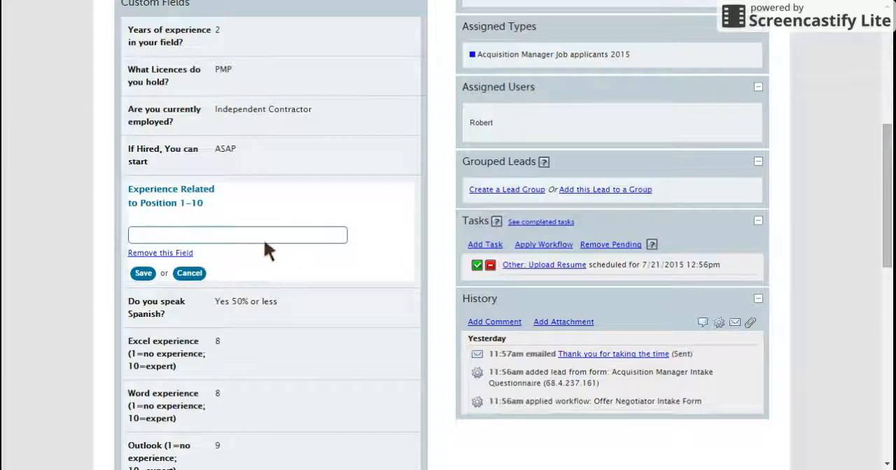
Step: Try to save "5 test" as the value of the Experience Related to Position 1-10 field
text(5 test)
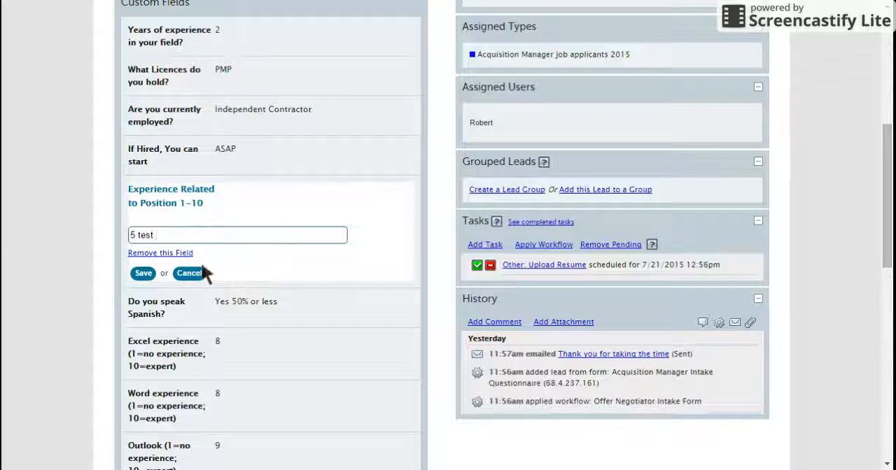
click(143, 274)
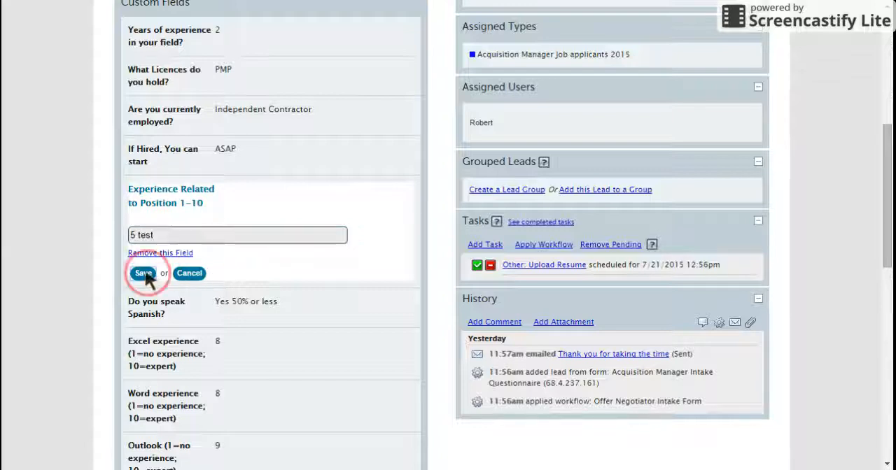
Step: Set the Experience Related to Position 1-10 field to 15 and save it
click(207, 245)
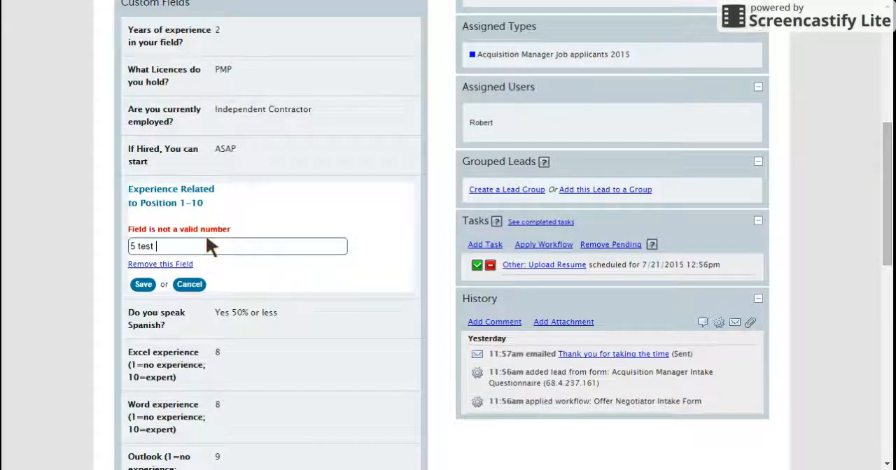
key(BackSpace)
key(BackSpace)
key(BackSpace)
key(BackSpace)
key(BackSpace)
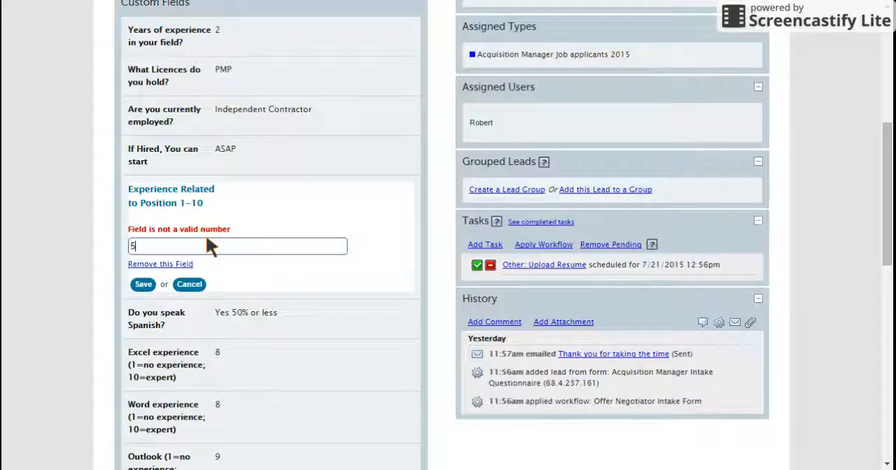
key(BackSpace)
text(15)
click(143, 284)
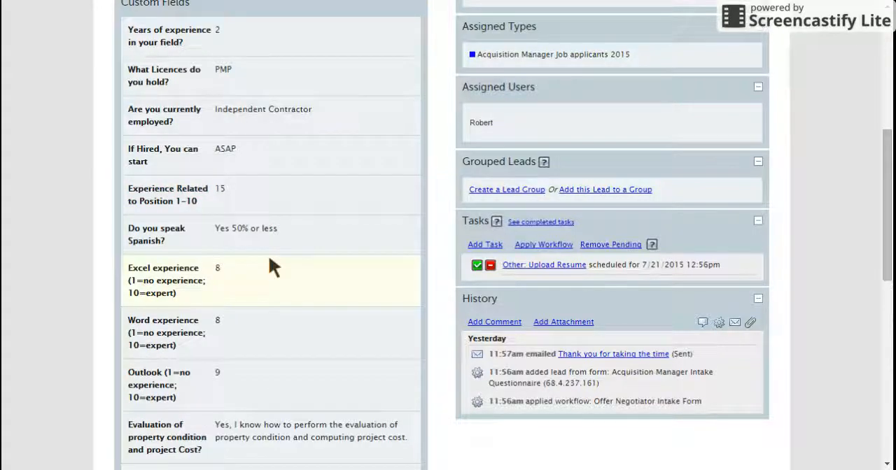
Step: Return from the applicant's lead detail to the filtered lead list
click(883, 193)
scroll(875, 193, up, 5)
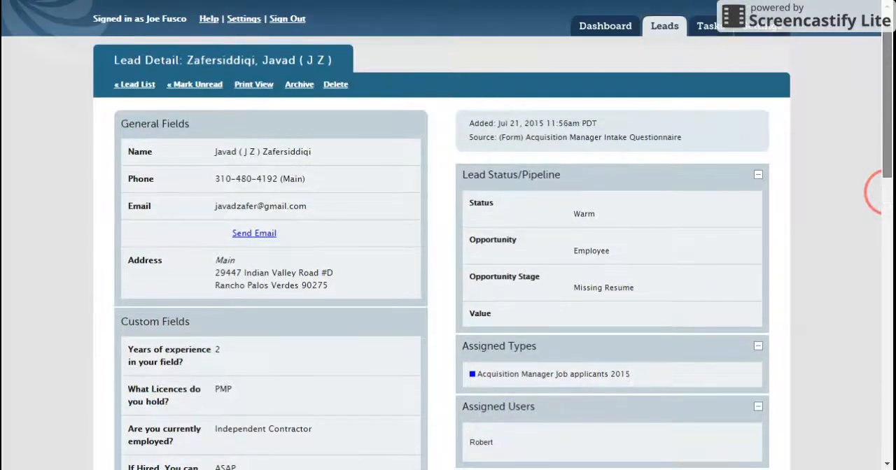
drag(887, 192, 886, 178)
click(140, 129)
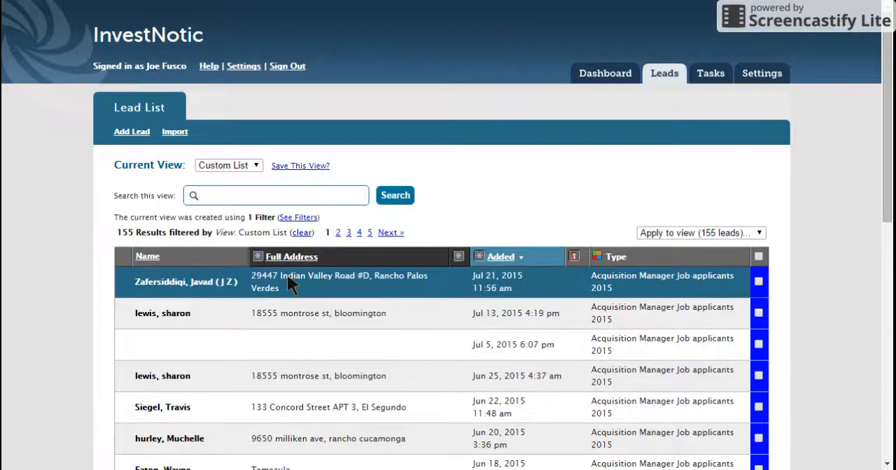
Step: Replace the Full Address column of the lead list with Stage as custom column 1
mouse_move(887, 118)
mouse_down()
mouse_move(887, 197)
mouse_move(887, 126)
mouse_up()
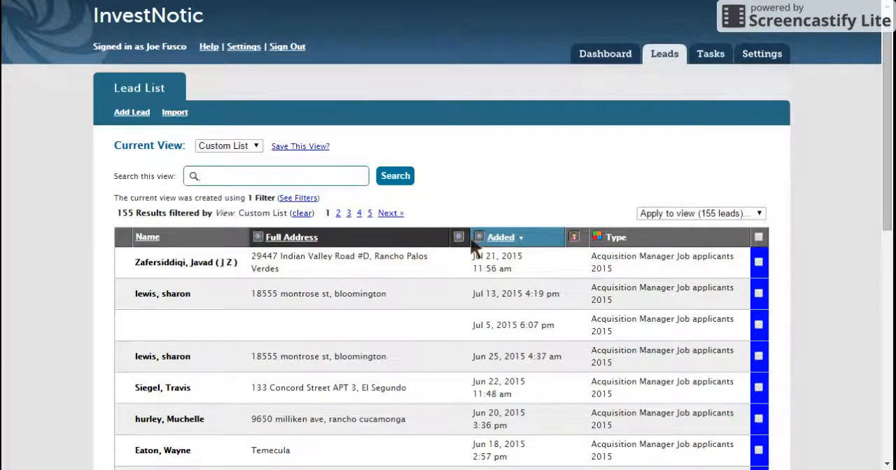
click(259, 238)
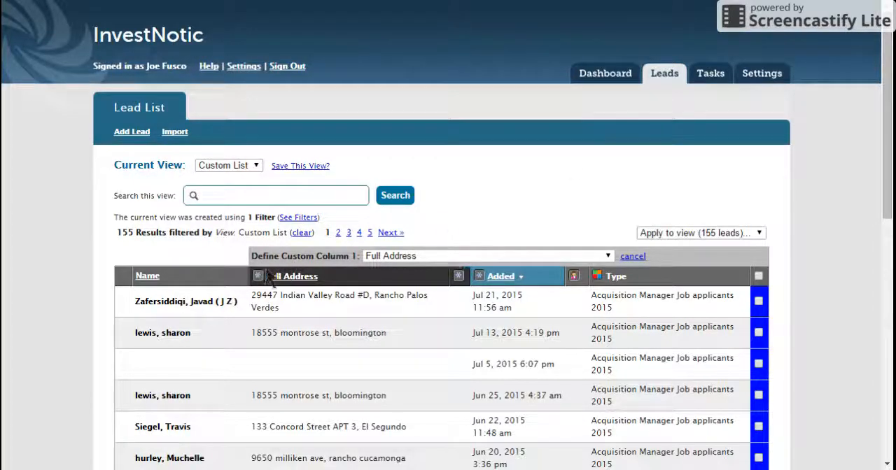
click(481, 249)
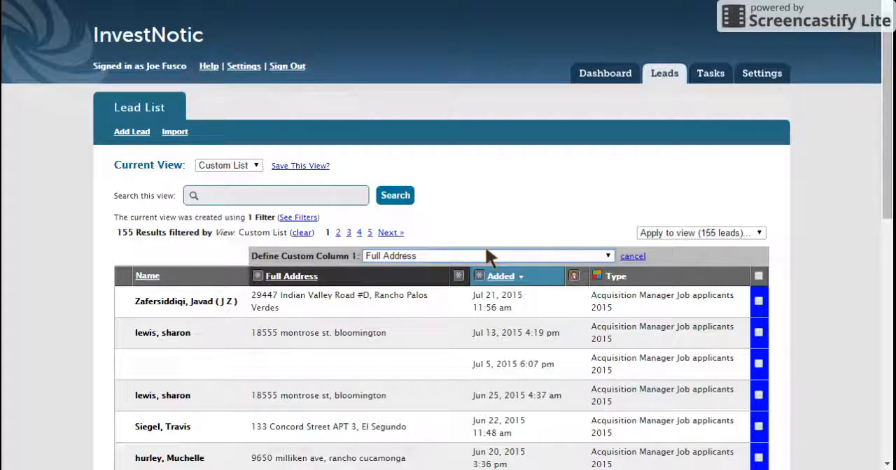
click(405, 163)
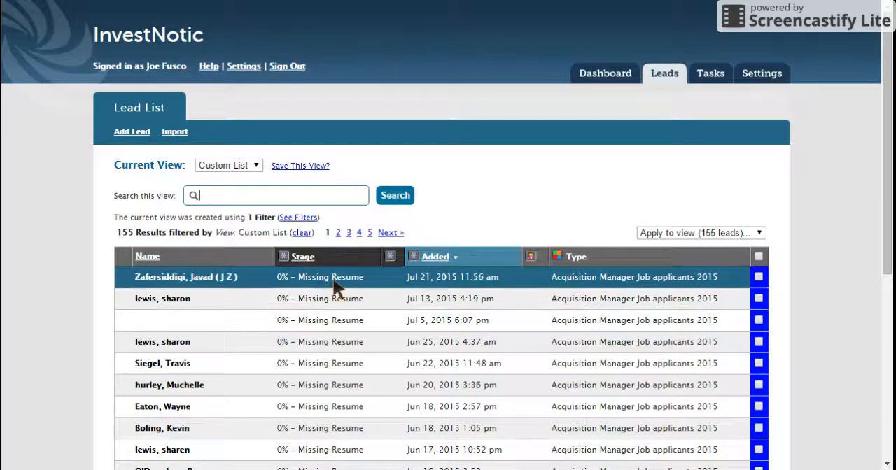
Step: Define custom column 2 of the lead list as Experience Related to Position 1-10
click(390, 256)
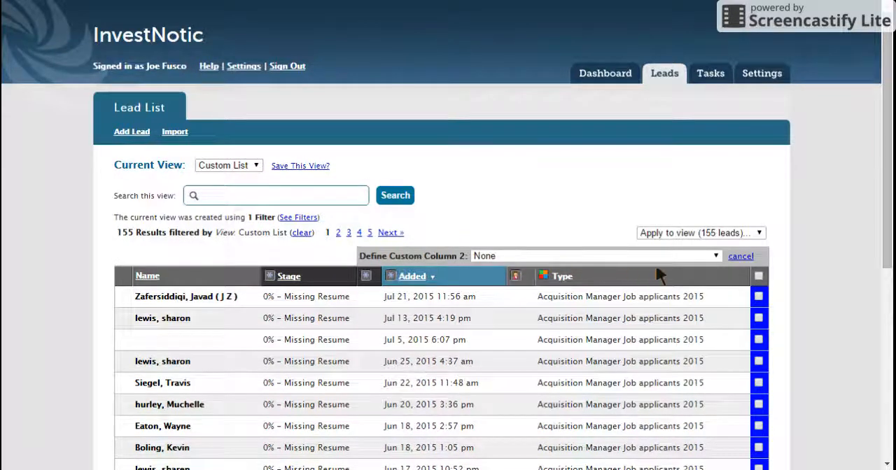
click(716, 257)
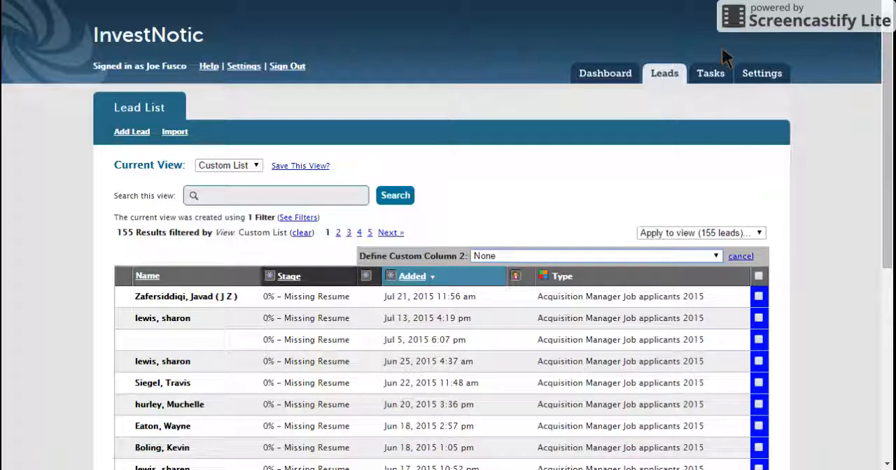
click(621, 145)
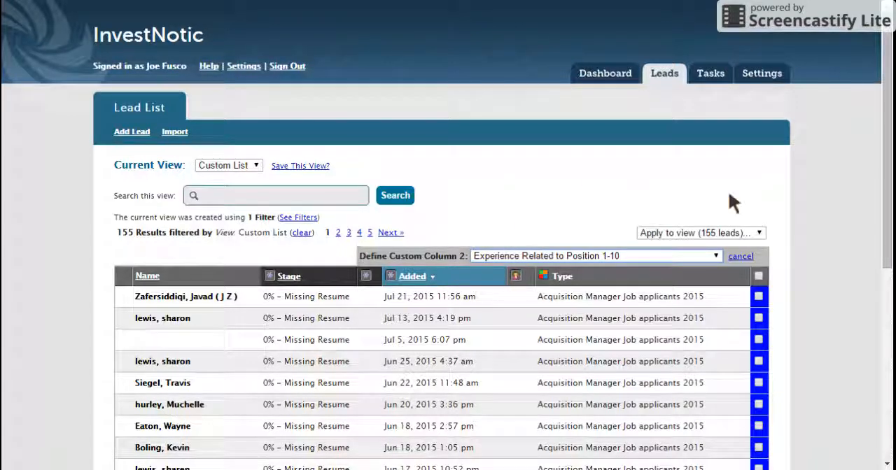
drag(886, 161, 886, 190)
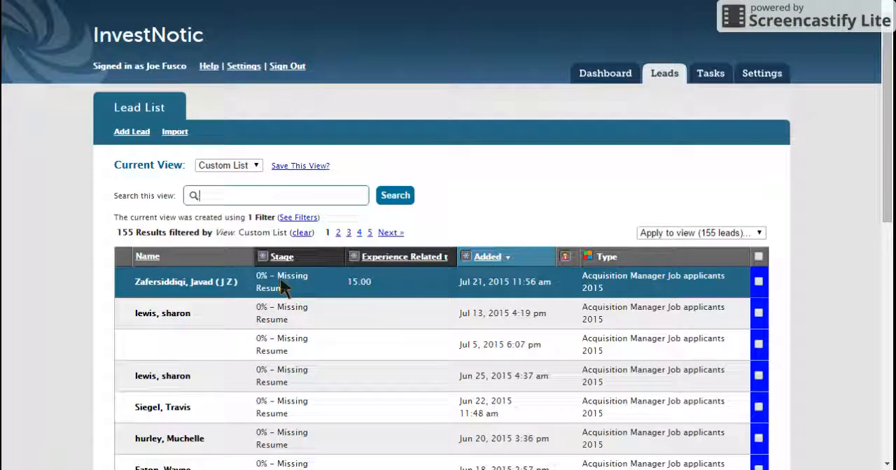
Step: Sort the lead list by Stage in descending order, and after that by Experience Related to Position 1-10 in descending order
click(282, 258)
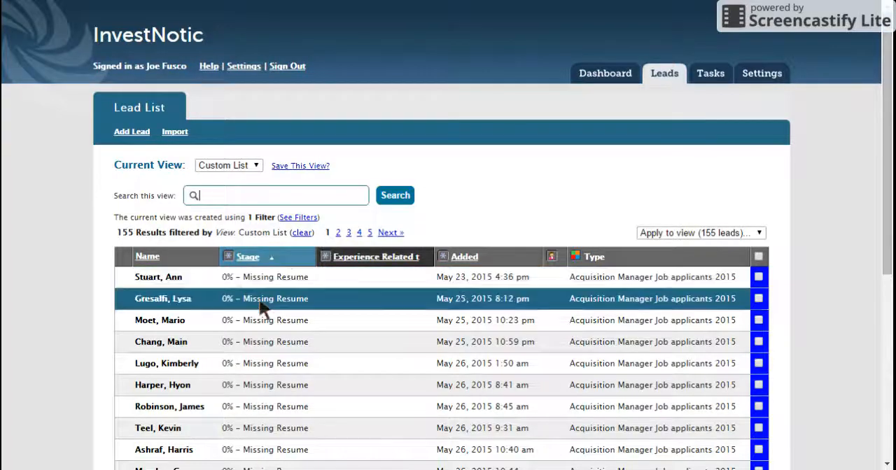
click(249, 258)
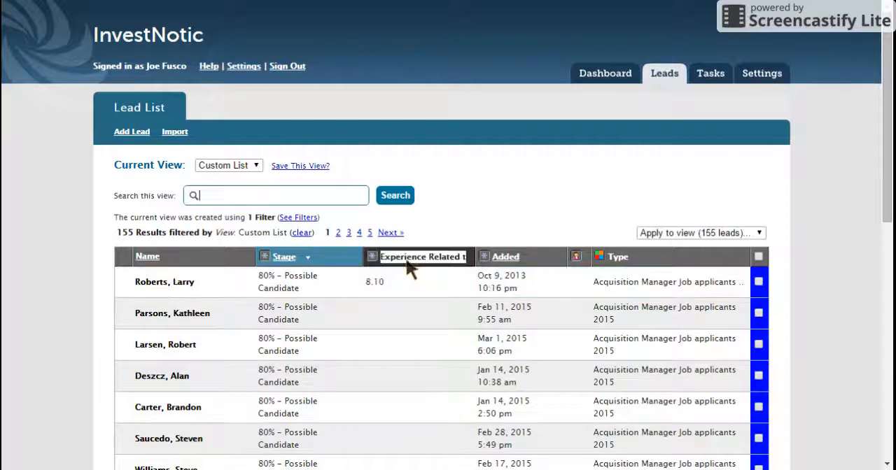
click(410, 259)
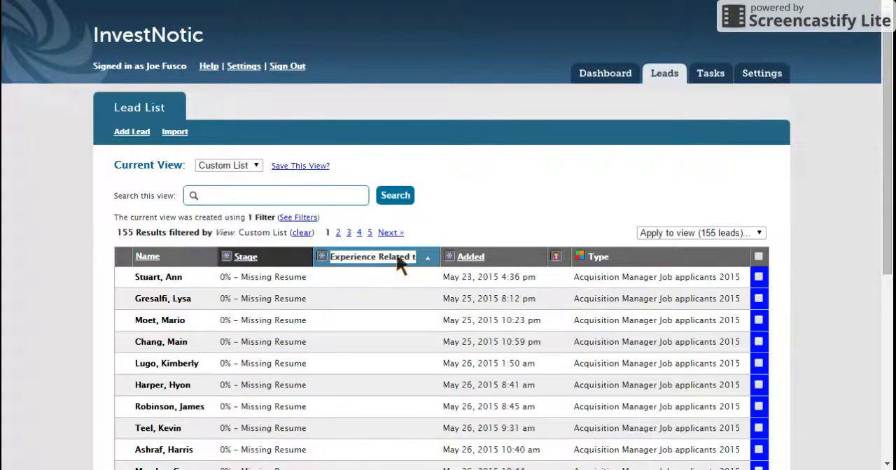
click(383, 258)
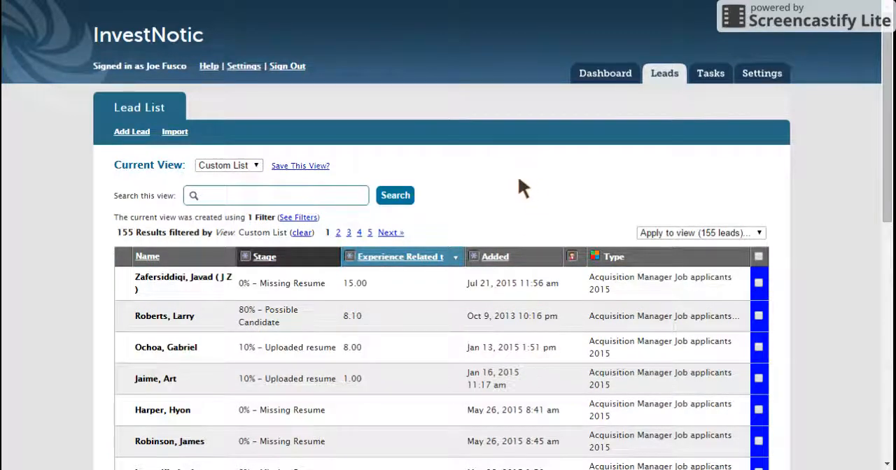
drag(280, 218, 312, 219)
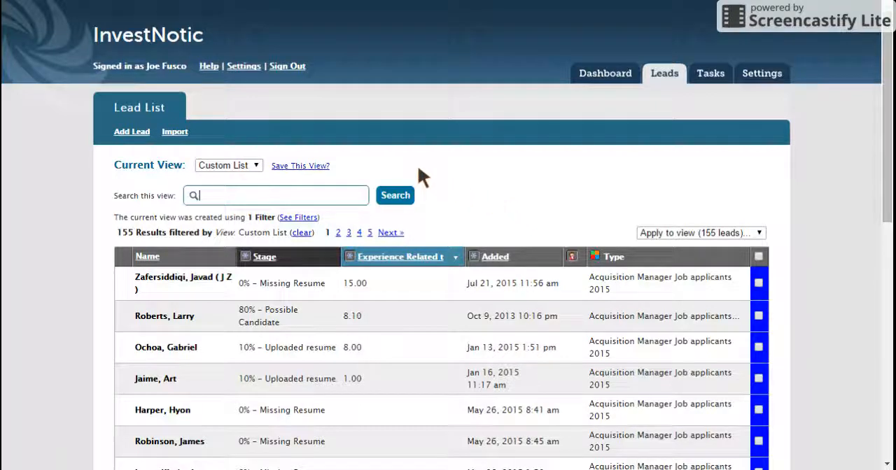
Step: Save the current filtered and sorted lead list as a view named "ON Job View"
click(282, 168)
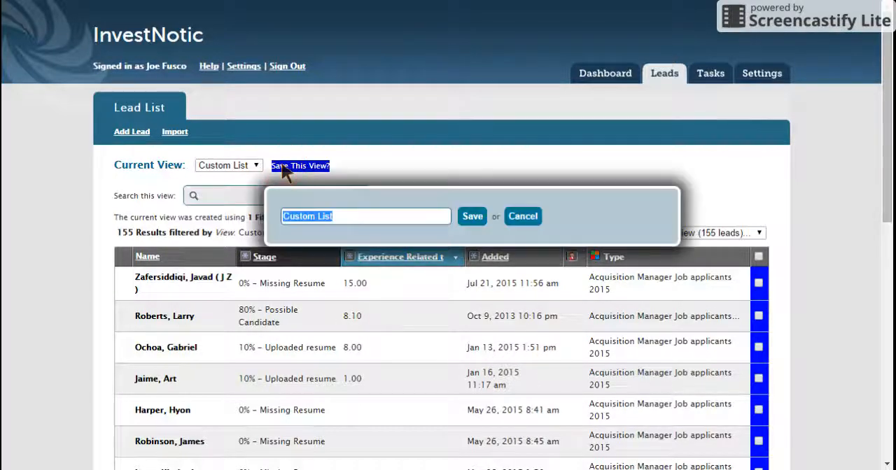
click(351, 216)
text(ON)
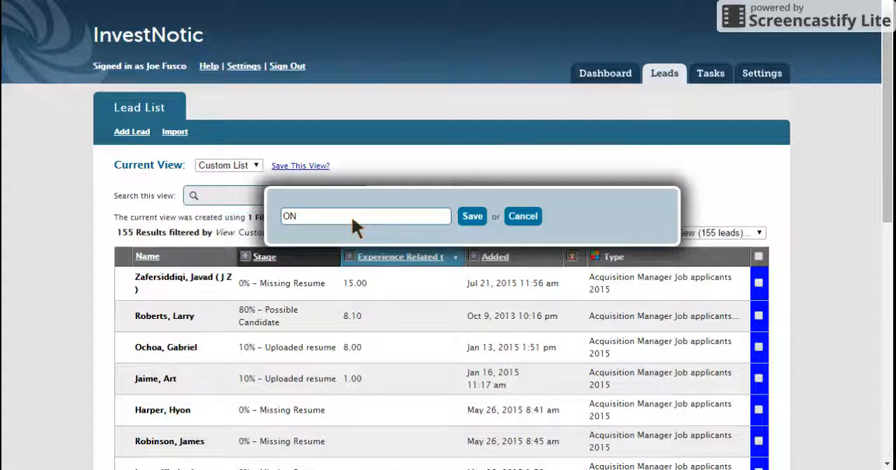
text( Jo)
key(BackSpace)
key(BackSpace)
text(Job)
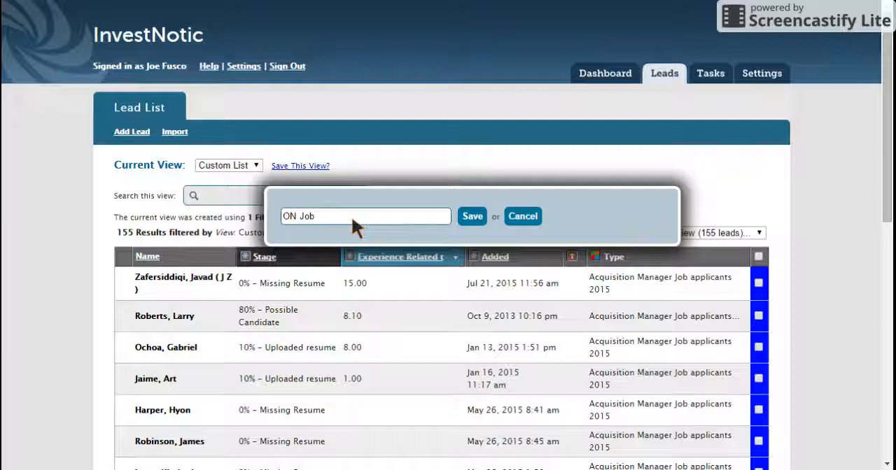
text(View)
click(472, 217)
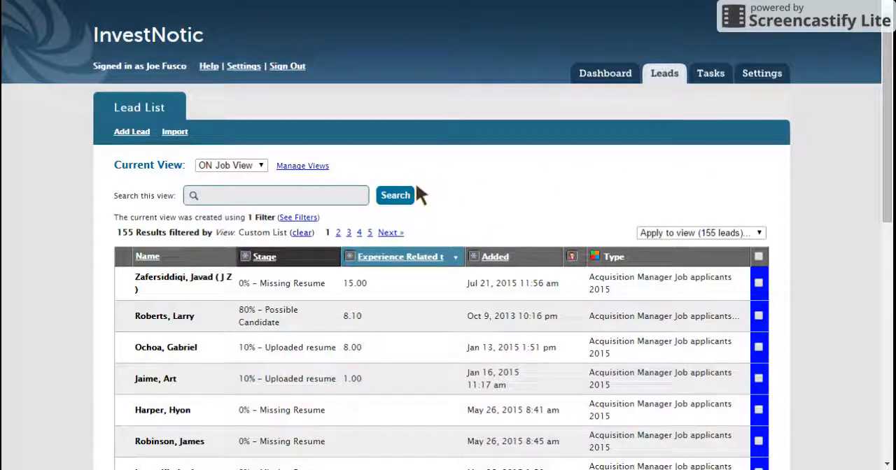
Step: Clear the view filter from the lead list to return to All Leads
click(302, 233)
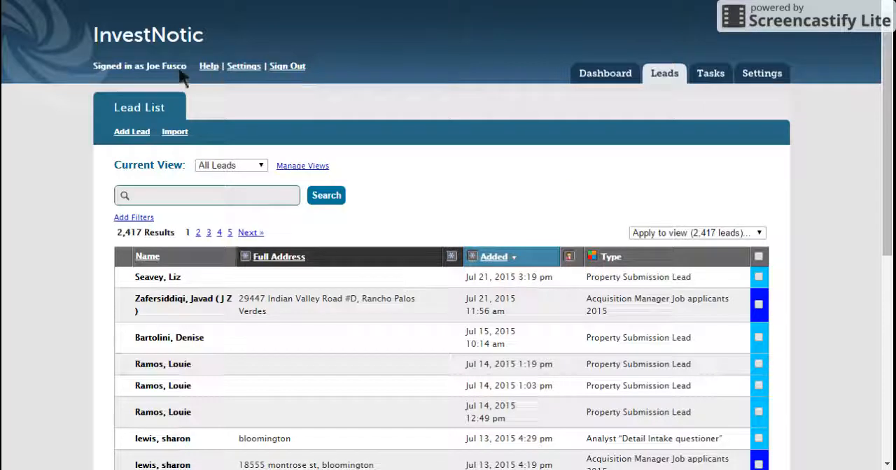
drag(186, 70, 147, 68)
click(486, 183)
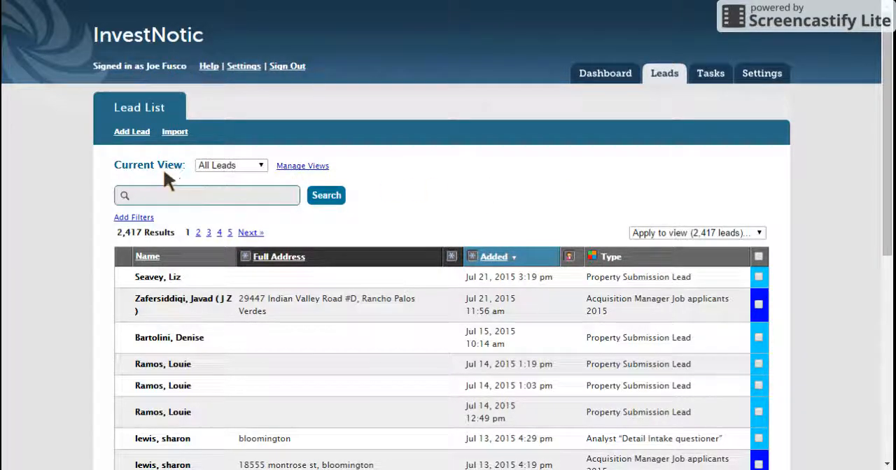
Step: Open the choice of available views for the lead list
click(262, 166)
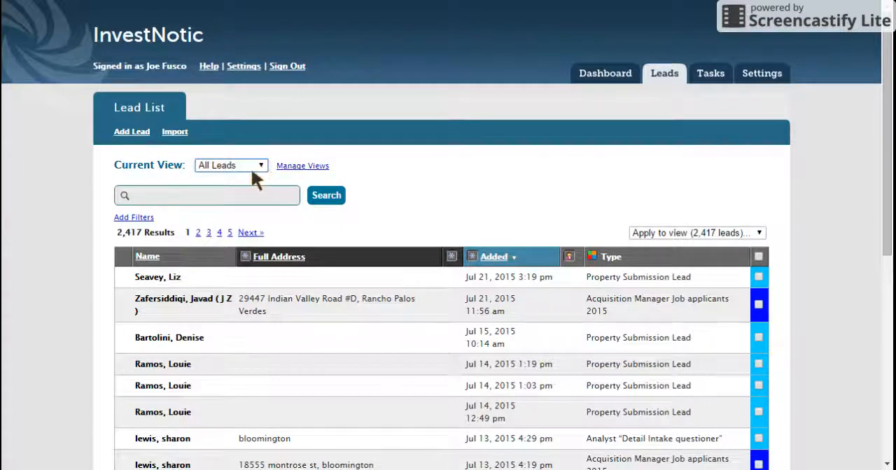